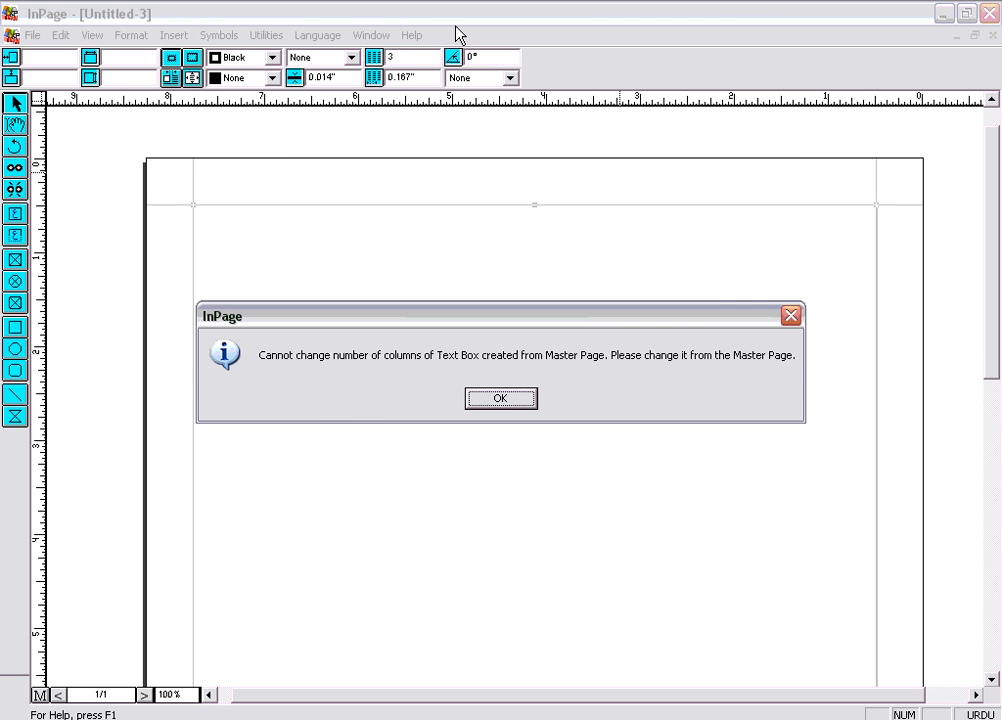
# - Dismiss the column-number message and delete the empty text box in the page's upper-left area from all pages
pyautogui.press('Return')
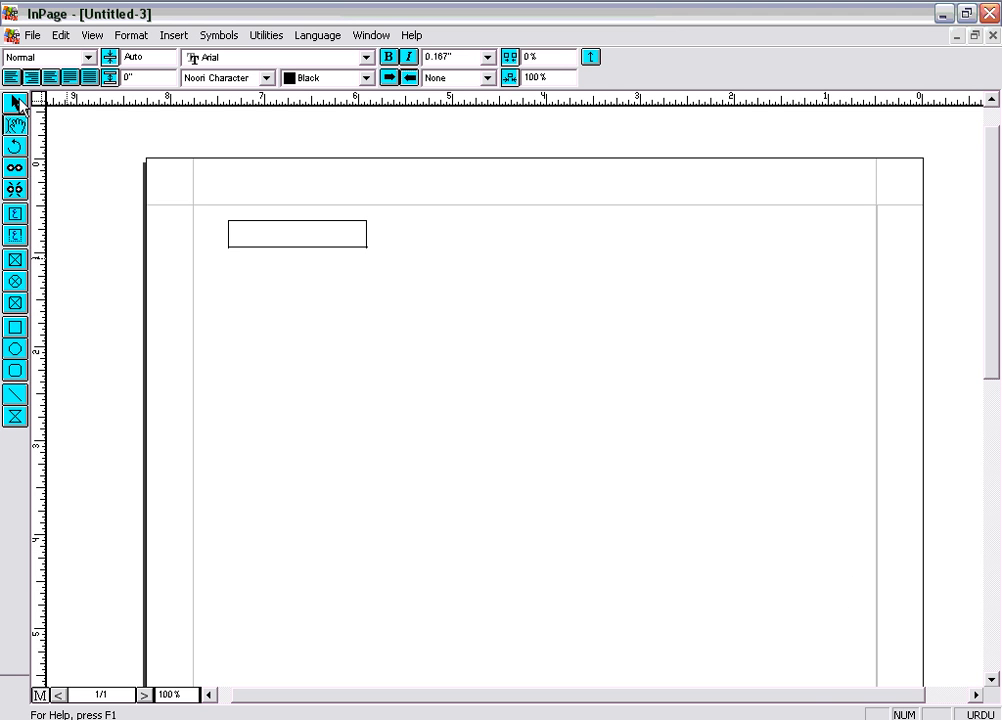
pyautogui.click(262, 228)
pyautogui.press('Delete')
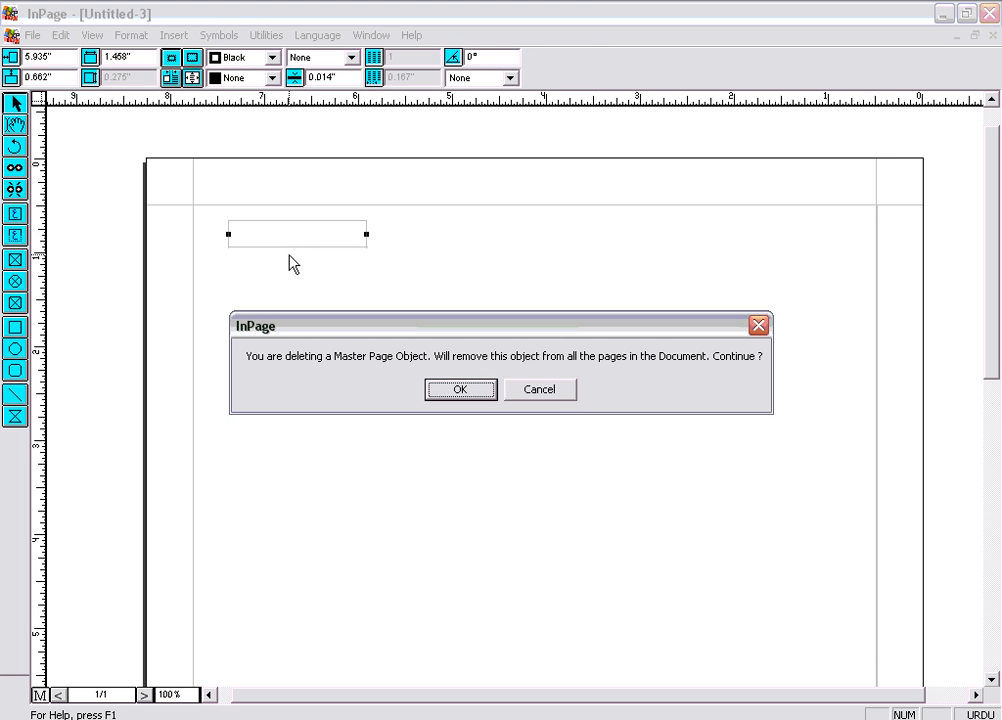
pyautogui.click(465, 389)
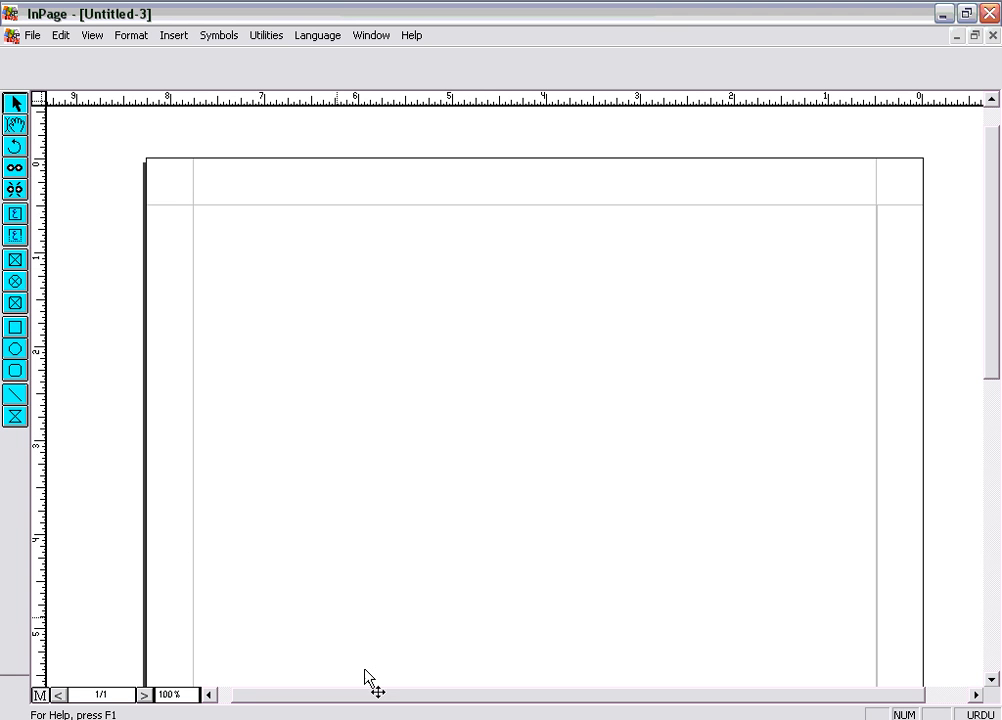
# - Draw a small title text box about 0.41" wide at the middle of the master page's upper margin line
pyautogui.hotkey('ctrl', 'a')
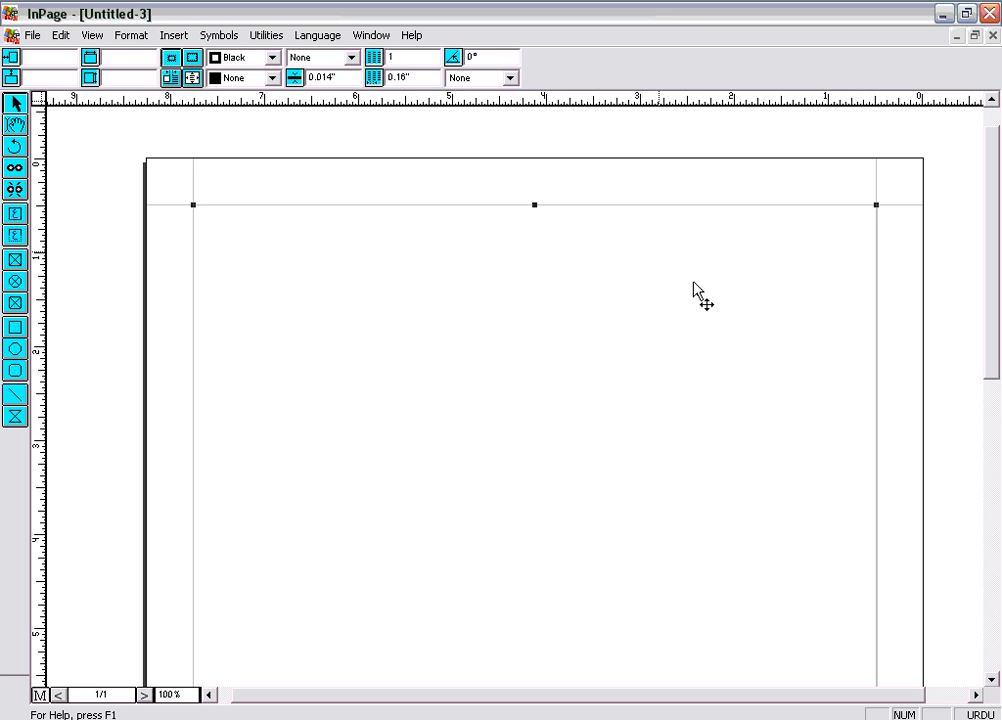
pyautogui.click(15, 234)
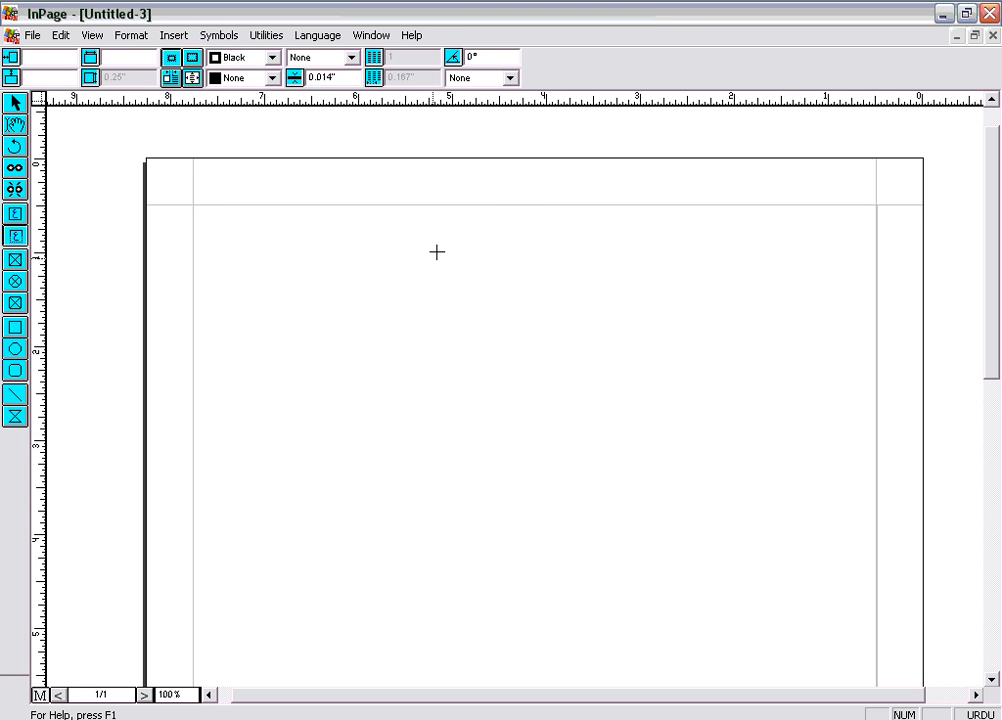
pyautogui.moveTo(507, 205); pyautogui.dragTo(546, 232)
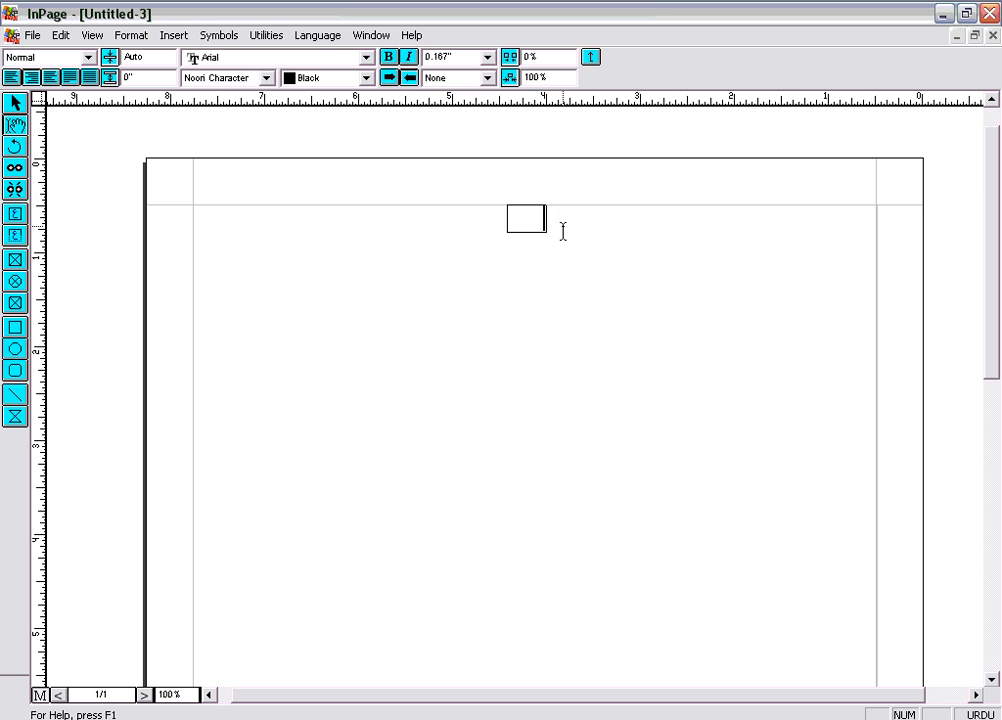
# - Insert an automatic page number into the small title box and centre it
pyautogui.click(174, 36)
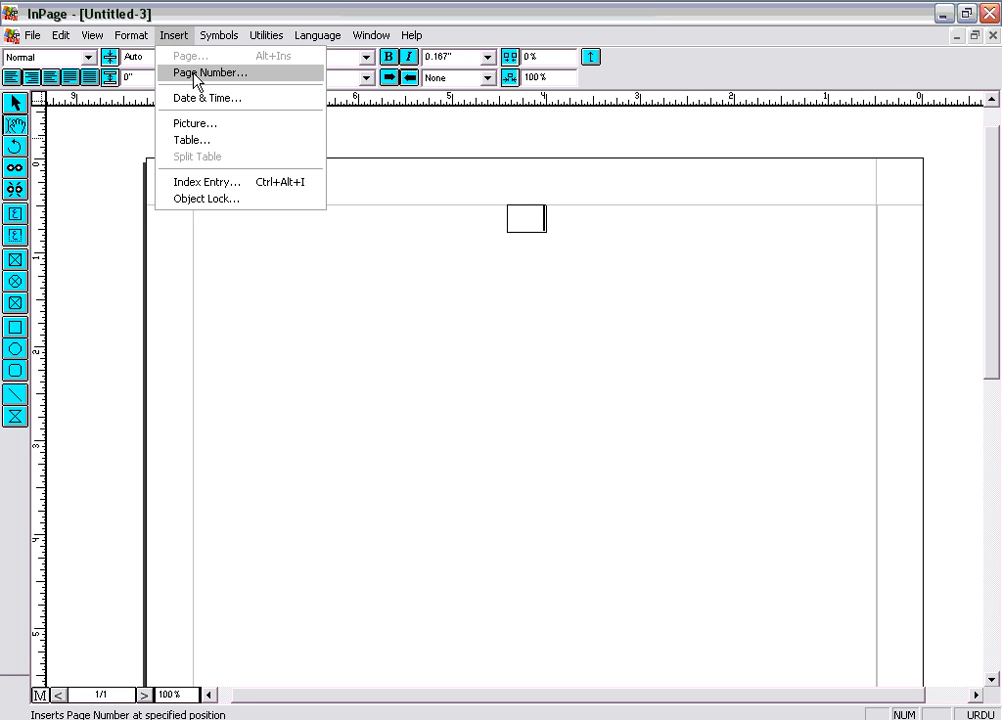
pyautogui.click(196, 73)
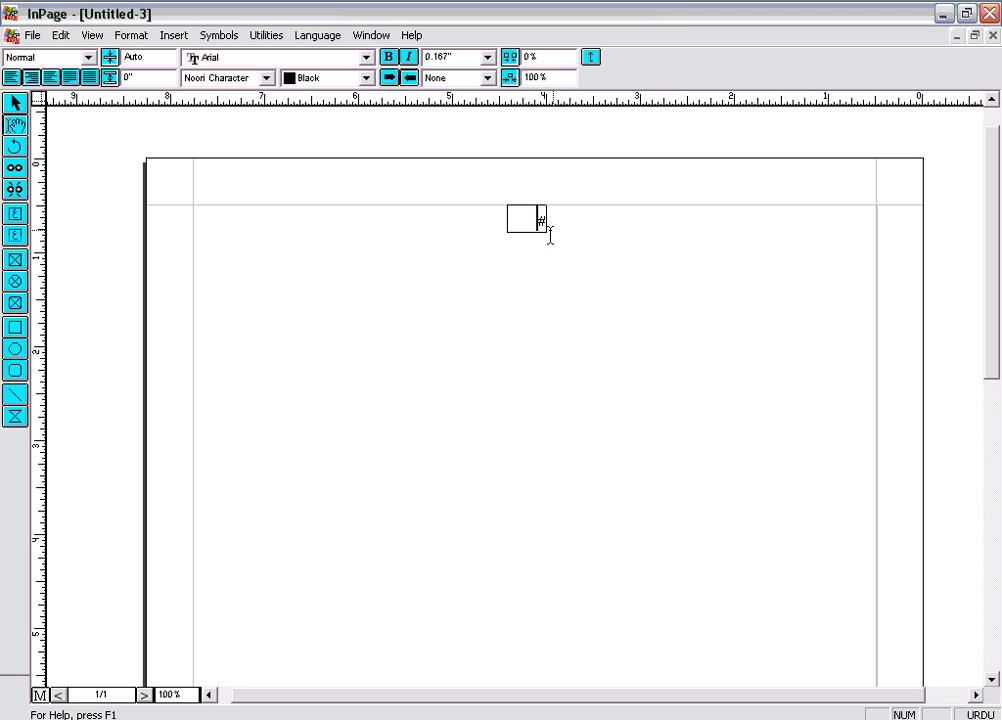
pyautogui.click(48, 76)
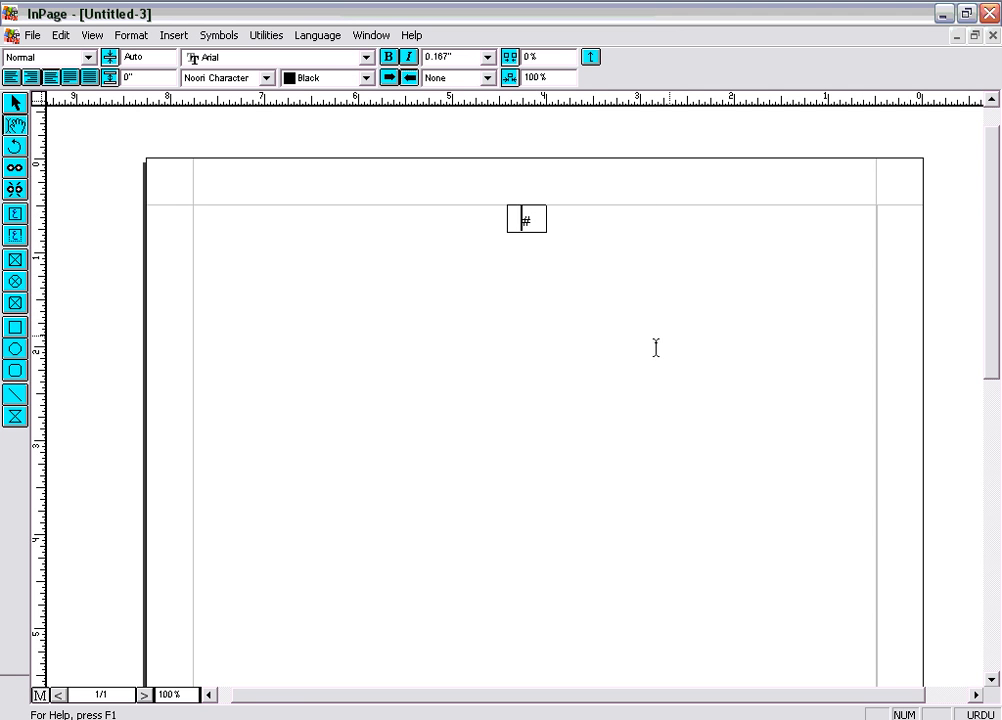
# - Give the page-number box a line border
pyautogui.click(13, 106)
pyautogui.click(521, 234)
pyautogui.click(524, 238)
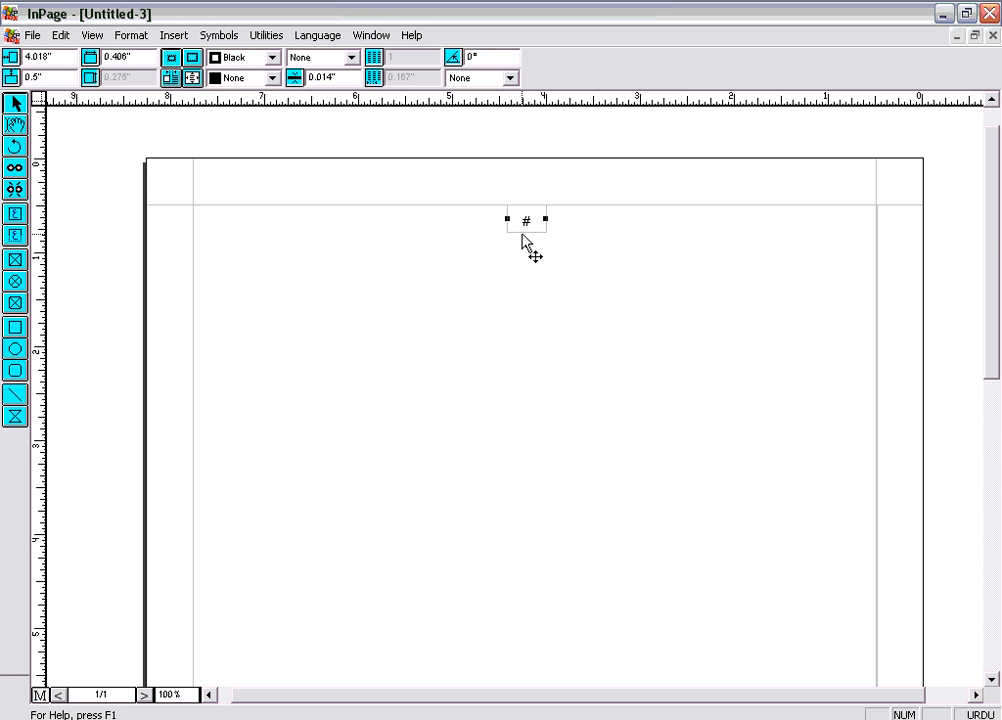
pyautogui.click(521, 234)
pyautogui.click(521, 234)
pyautogui.click(352, 58)
pyautogui.click(336, 277)
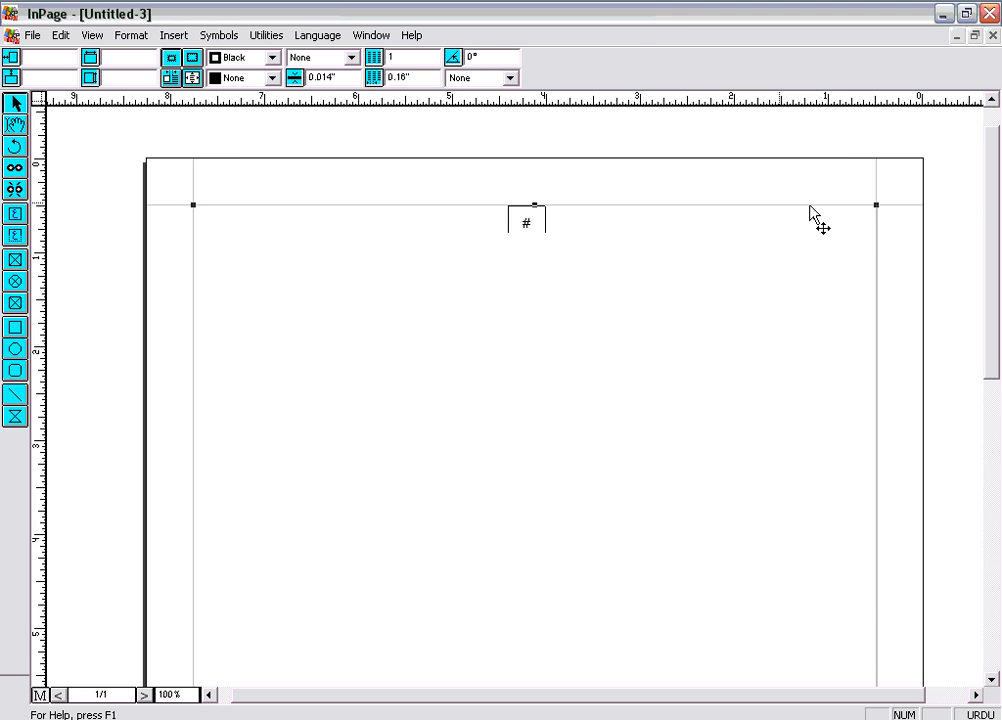
# - Draw a second title text box about 1.25" wide in the upper-left corner of the page margins
pyautogui.moveTo(993, 345); pyautogui.dragTo(1000, 648)
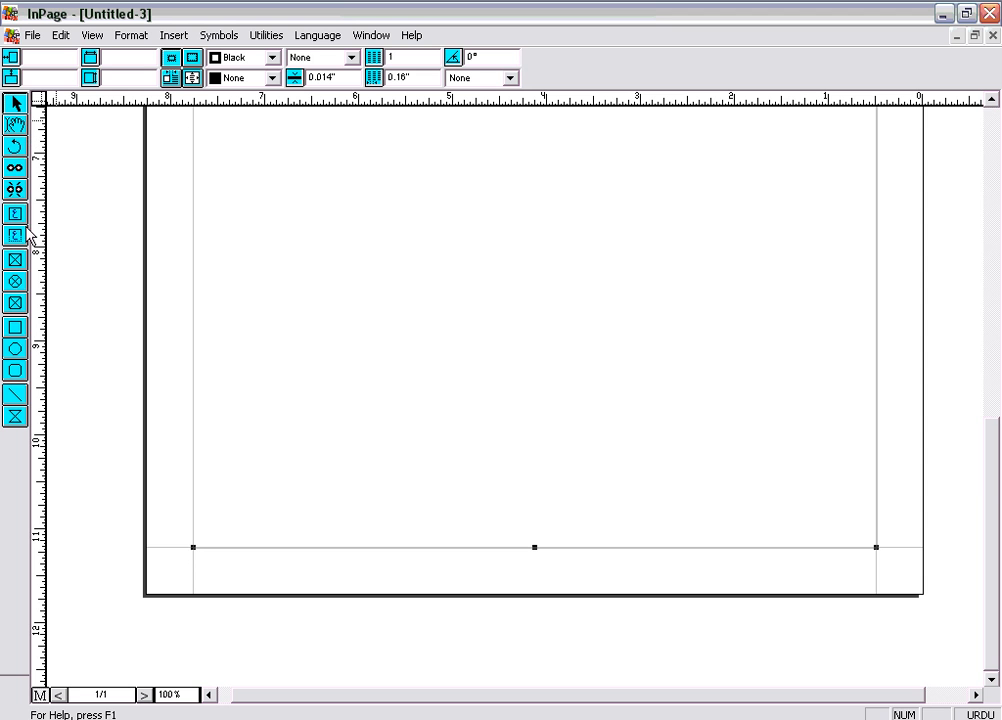
pyautogui.moveTo(997, 490); pyautogui.dragTo(982, 173)
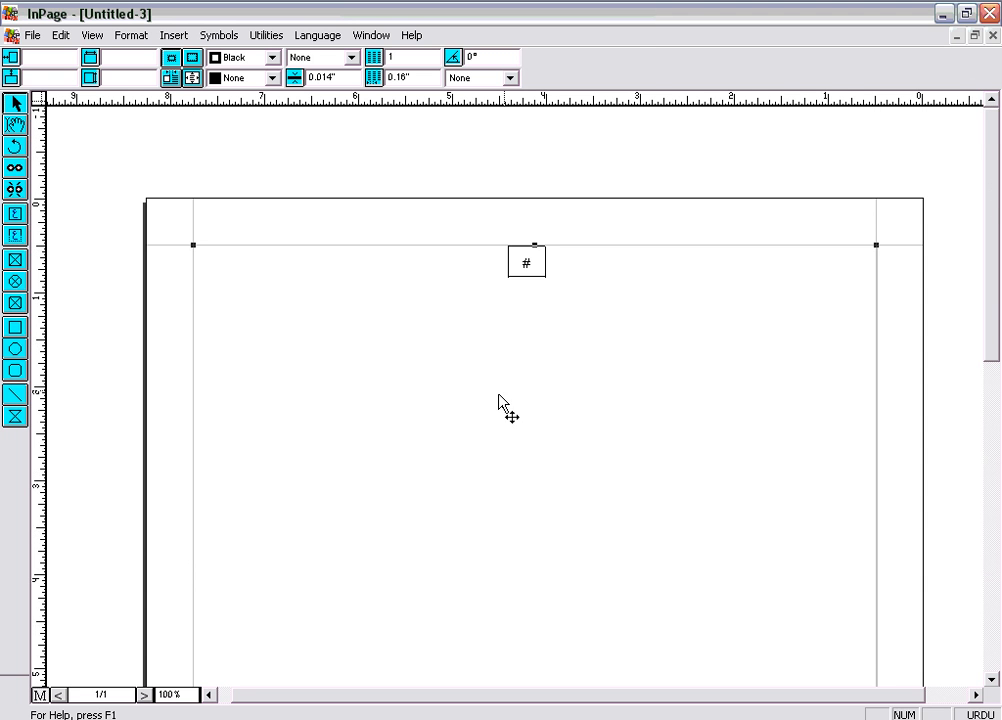
pyautogui.click(16, 235)
pyautogui.moveTo(232, 263); pyautogui.dragTo(311, 271)
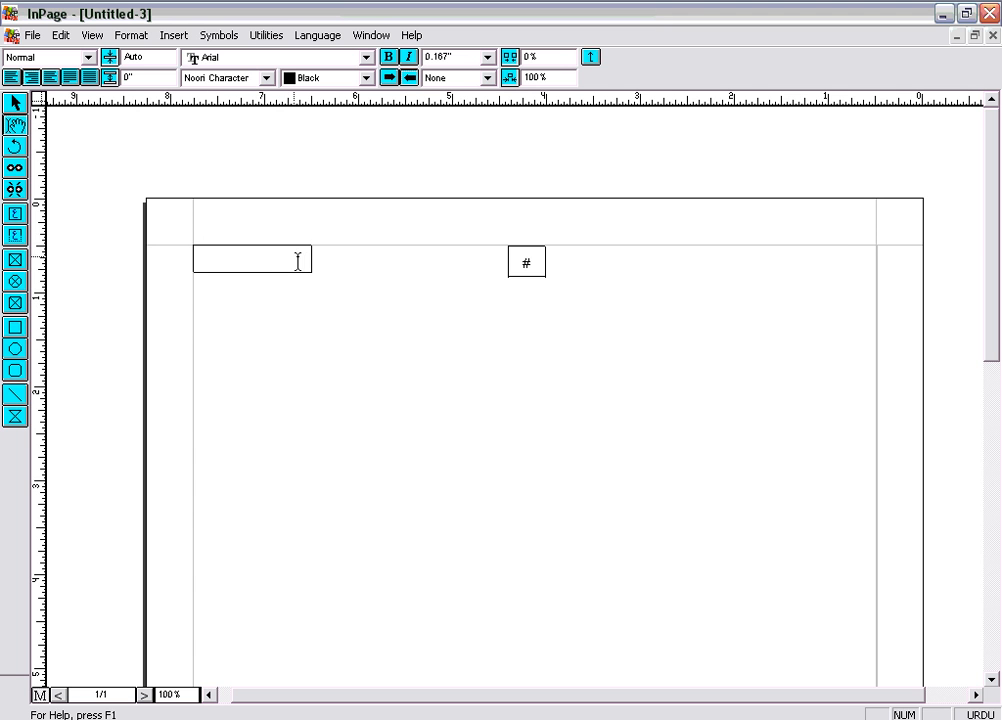
# - Insert the date into the new title box in the Urdu format with weekday, day, month and year
pyautogui.click(174, 36)
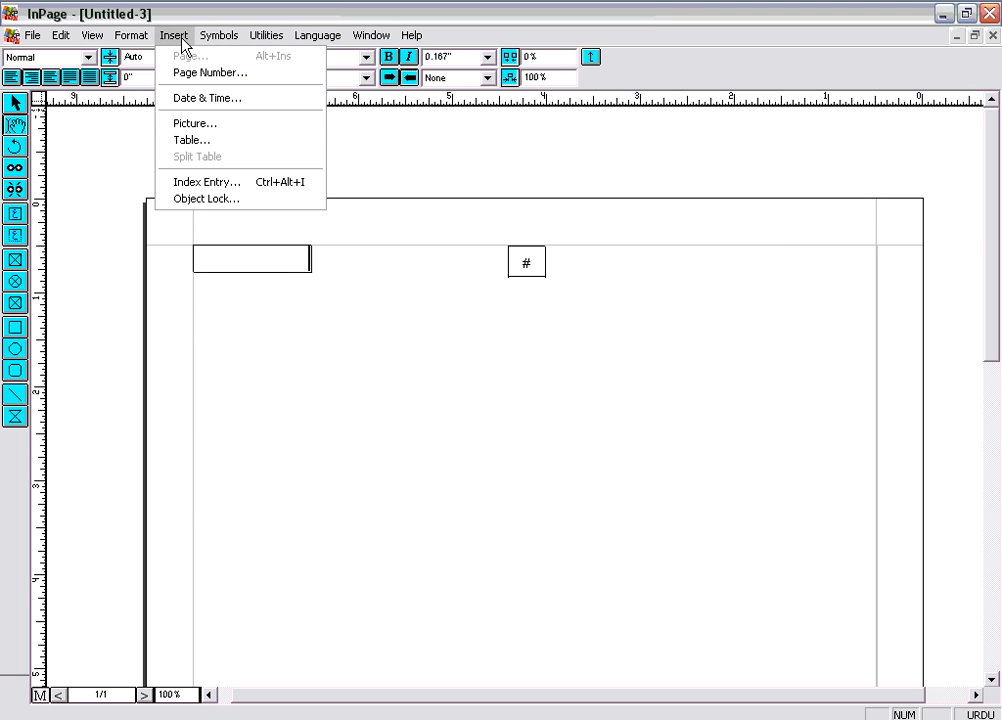
pyautogui.click(214, 98)
pyautogui.press('Tab')
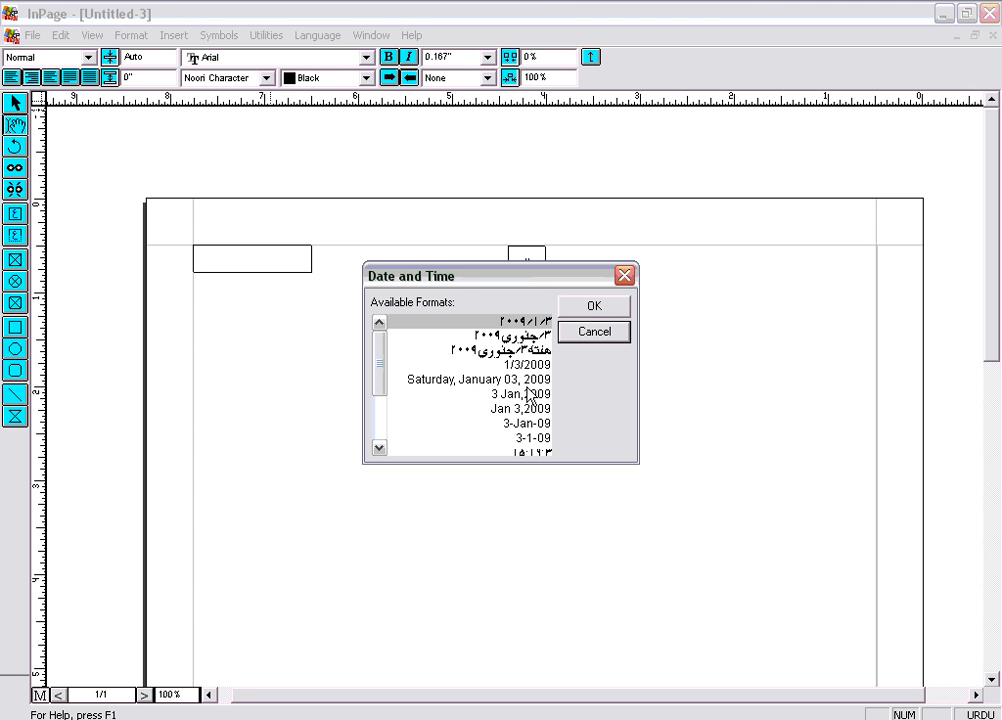
pyautogui.moveTo(382, 379)
pyautogui.mouseDown()
pyautogui.moveTo(385, 443)
pyautogui.moveTo(389, 369)
pyautogui.mouseUp()
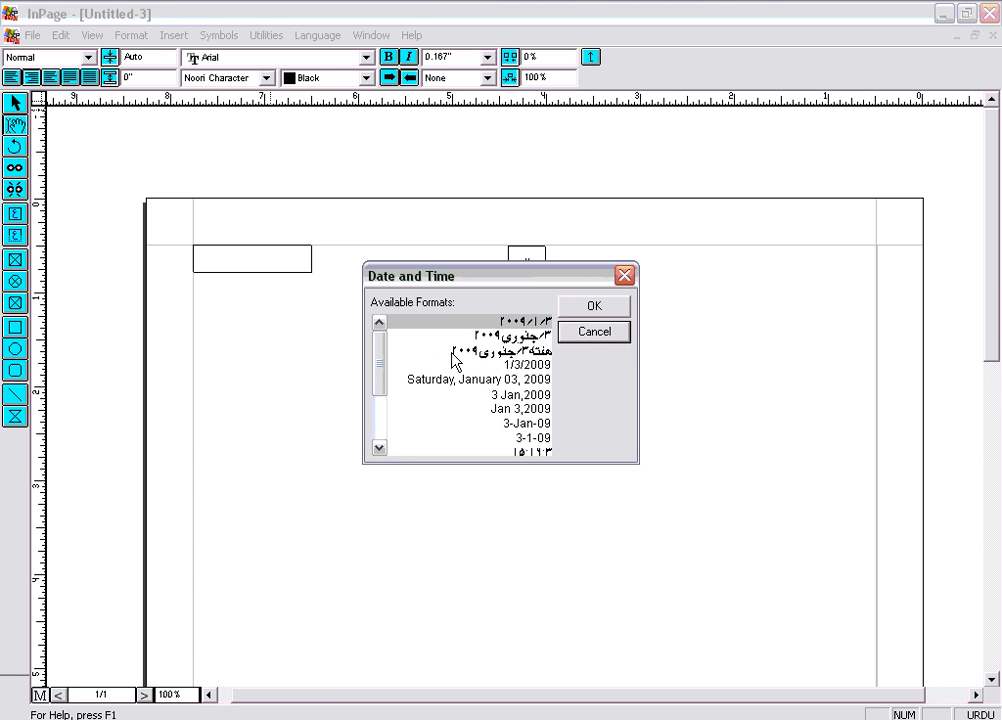
pyautogui.click(523, 352)
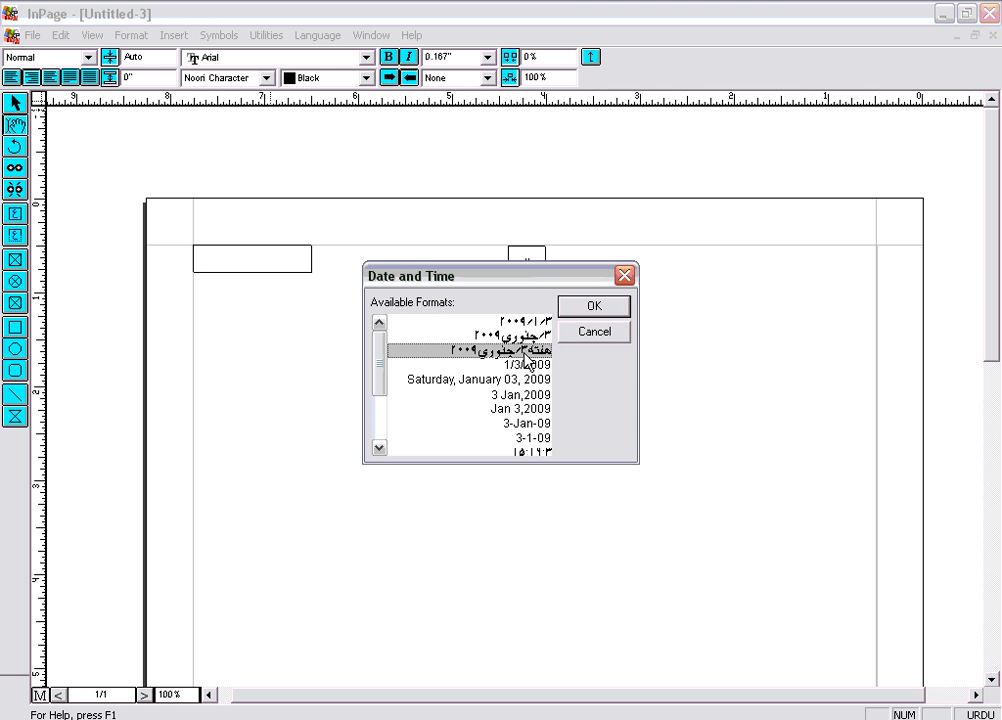
pyautogui.click(573, 314)
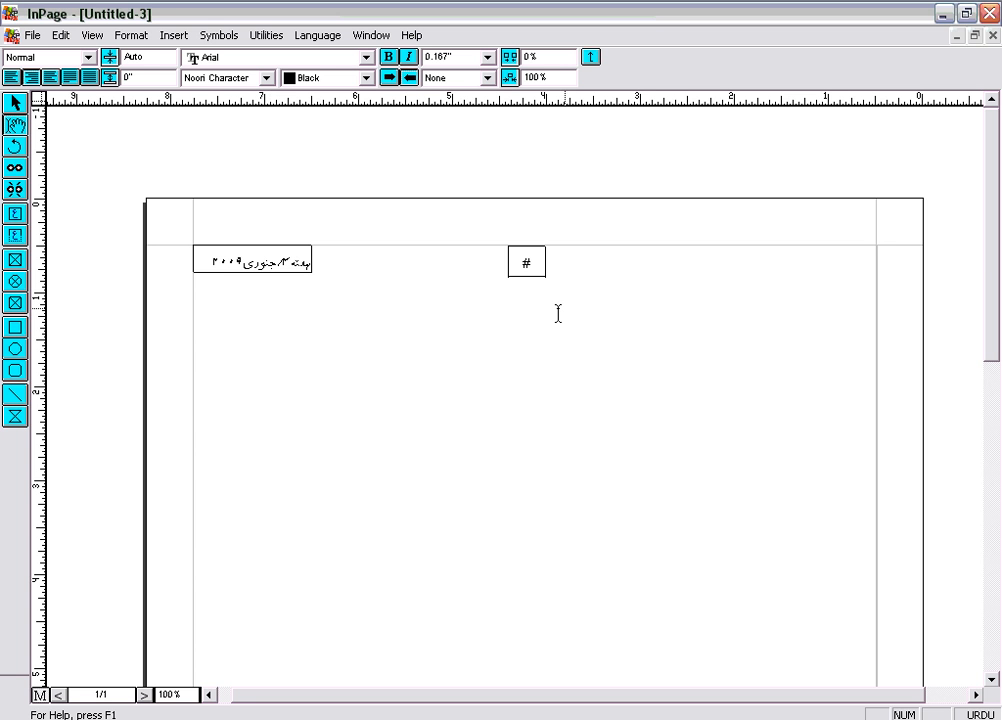
# - Set the colour of the date text to Blue
pyautogui.moveTo(204, 259); pyautogui.dragTo(310, 258)
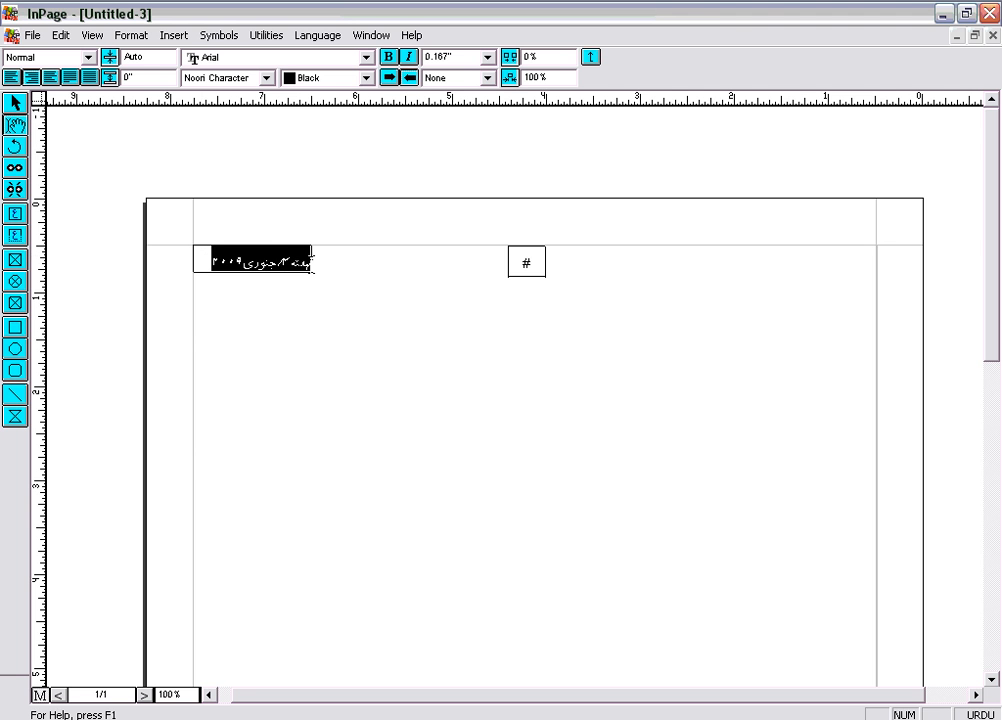
pyautogui.click(366, 78)
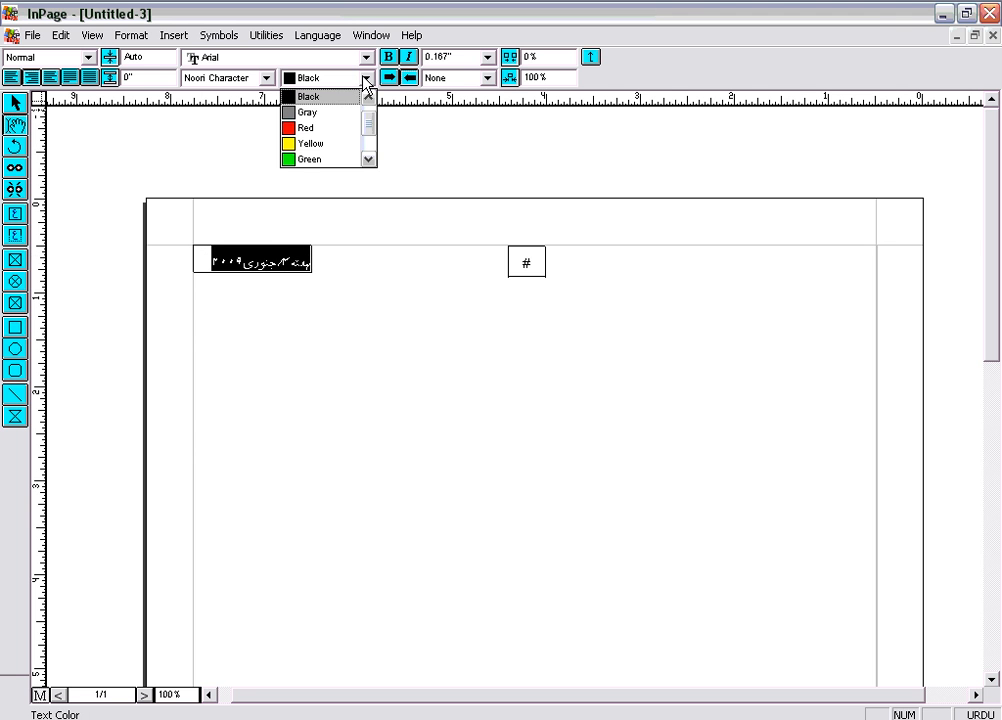
pyautogui.moveTo(368, 130); pyautogui.dragTo(373, 168)
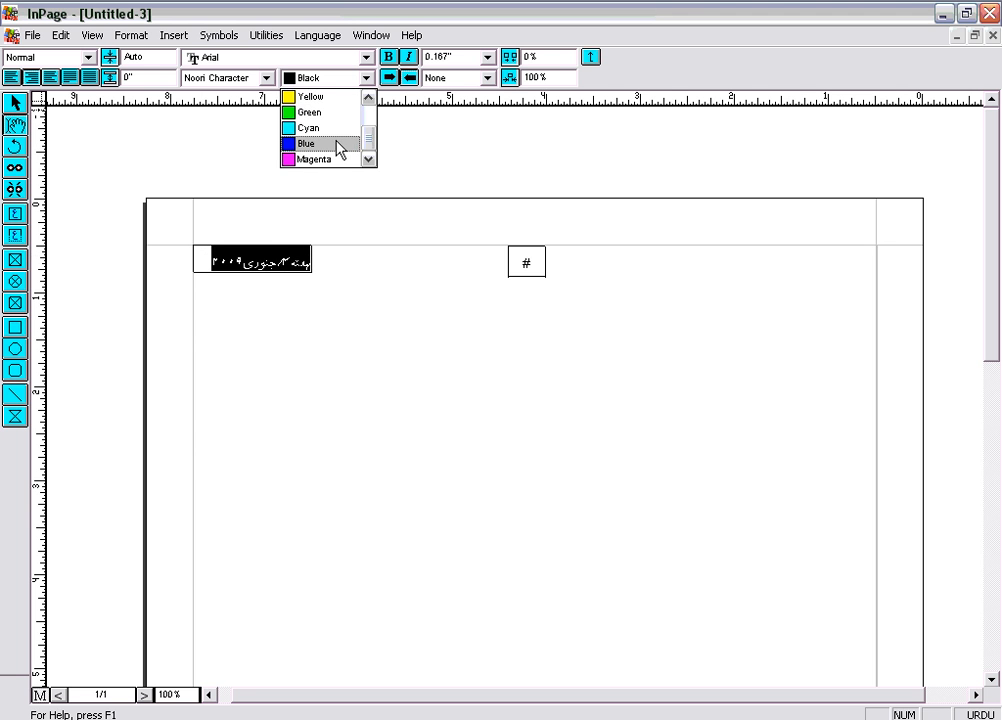
pyautogui.click(336, 145)
# - Set the colour of the page-number symbol to Blue
pyautogui.click(524, 261)
pyautogui.moveTo(520, 262); pyautogui.dragTo(532, 262)
pyautogui.click(366, 78)
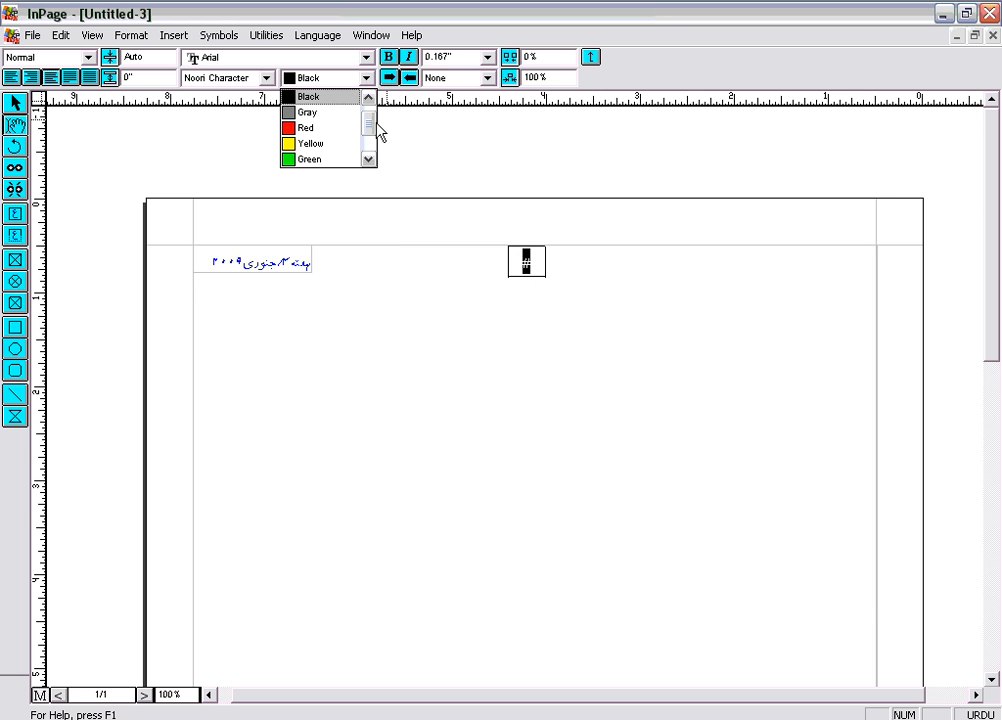
pyautogui.click(369, 158)
pyautogui.click(369, 158)
pyautogui.click(330, 143)
pyautogui.click(15, 103)
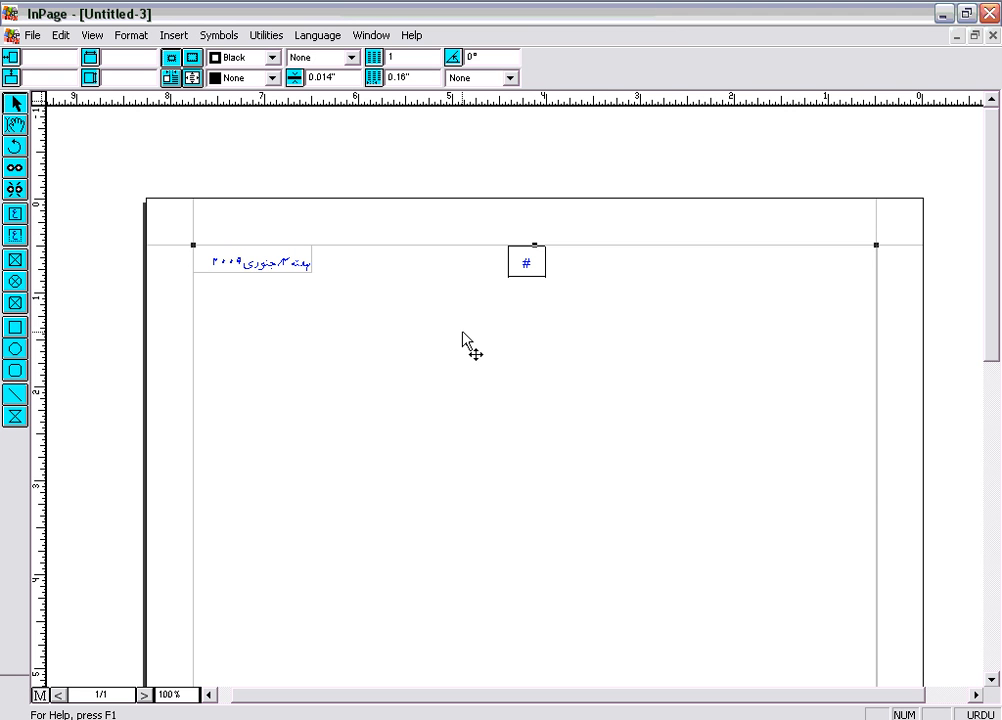
# - Check the header on page 1, place the text cursor in the main text box, and return to the master page
pyautogui.click(88, 662)
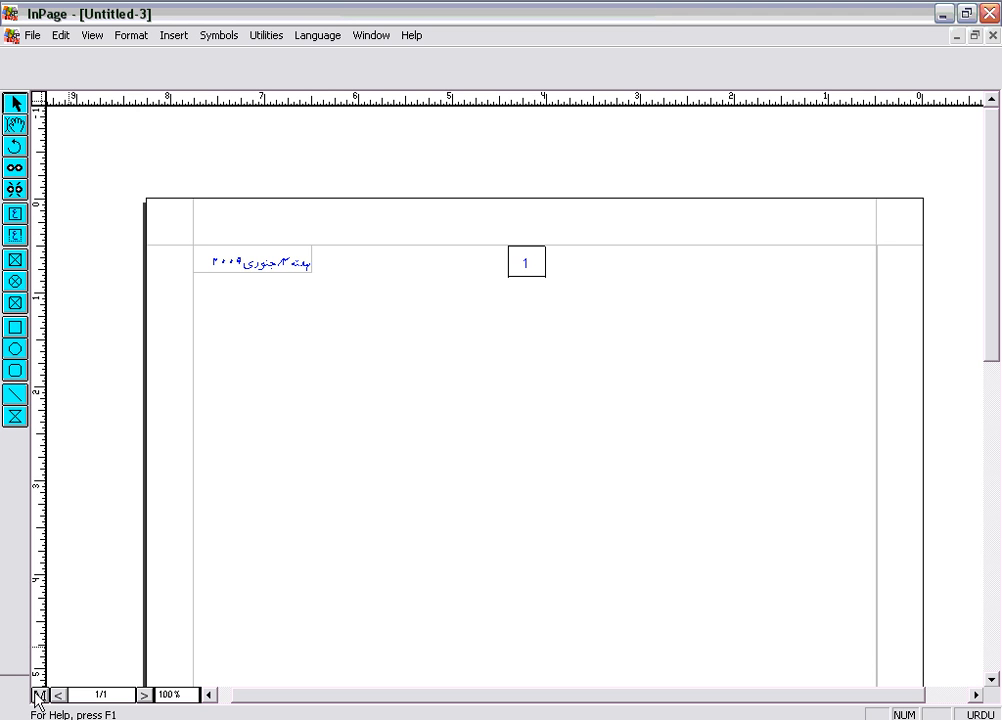
pyautogui.click(15, 123)
pyautogui.click(853, 316)
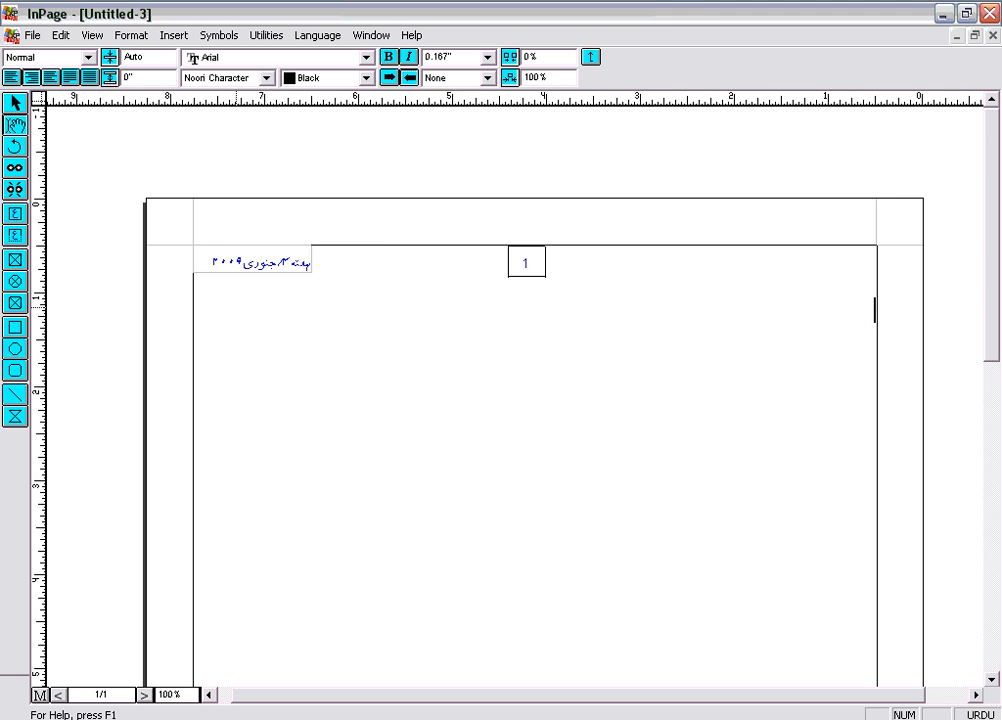
pyautogui.click(39, 695)
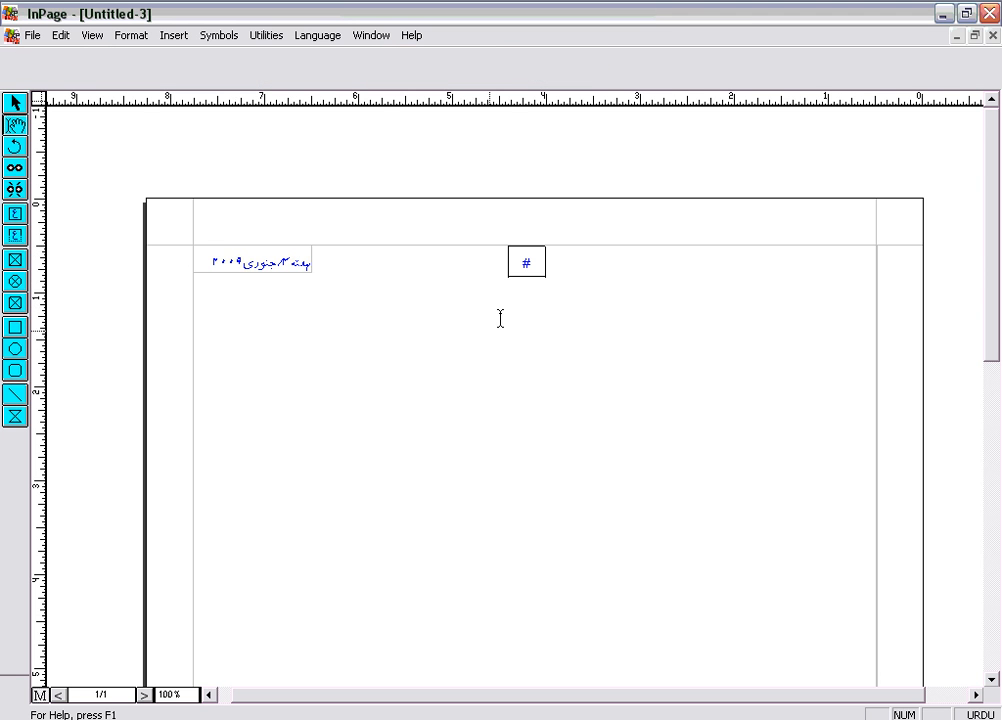
# - Move the page-number box and the date box up over the upper margin line, about 0.33" from the page's top edge
pyautogui.click(532, 265)
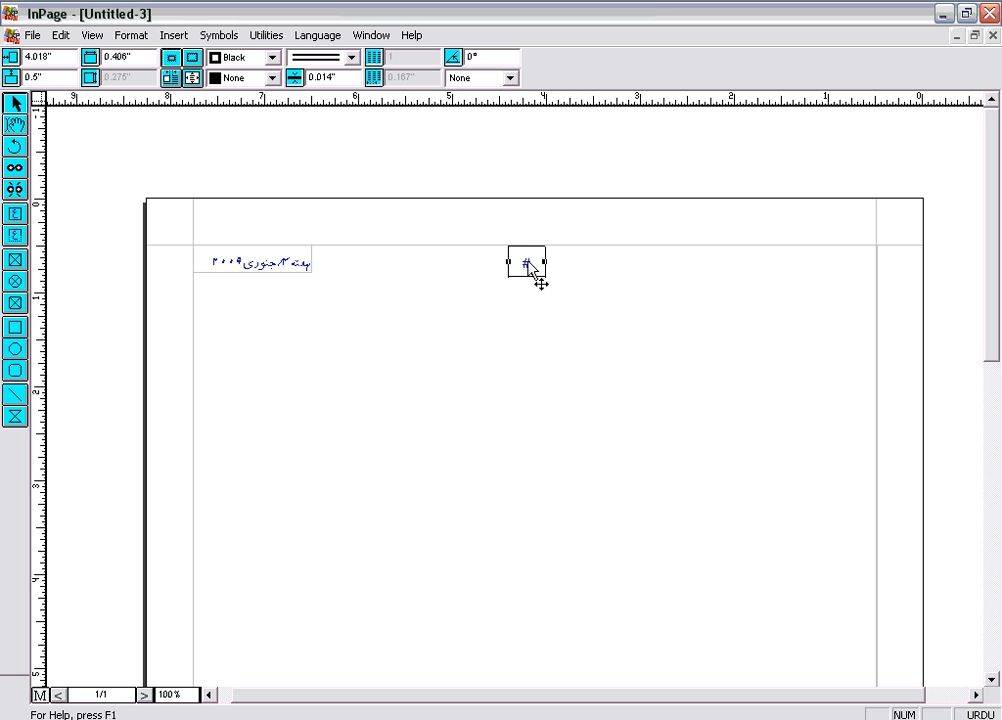
pyautogui.moveTo(528, 252); pyautogui.dragTo(528, 226)
pyautogui.moveTo(258, 266); pyautogui.dragTo(259, 248)
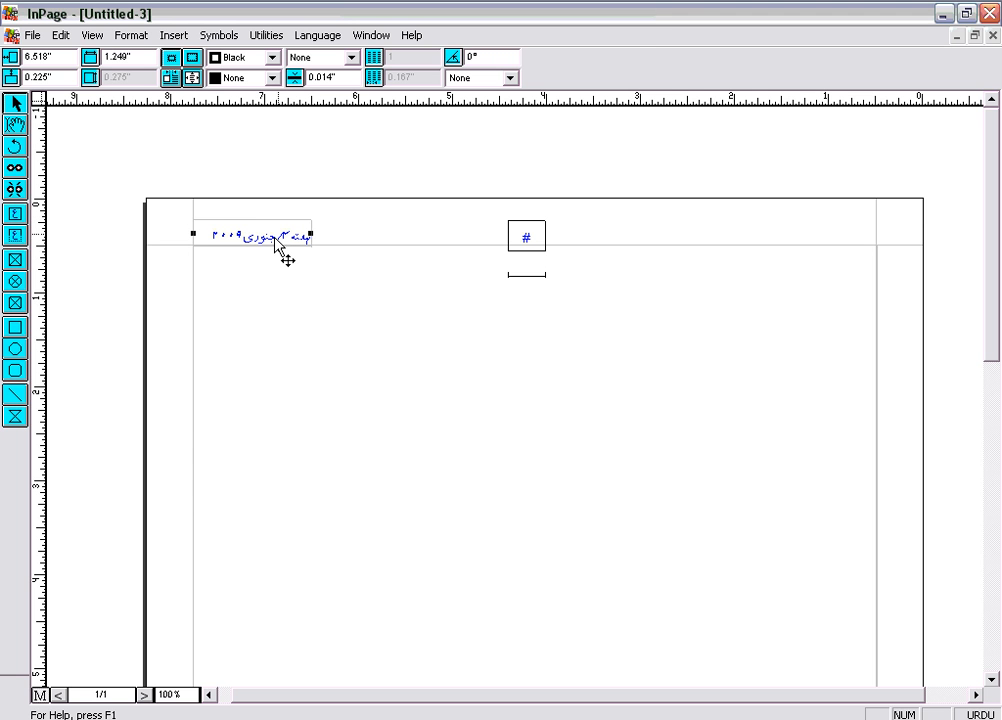
pyautogui.moveTo(280, 257); pyautogui.dragTo(275, 246)
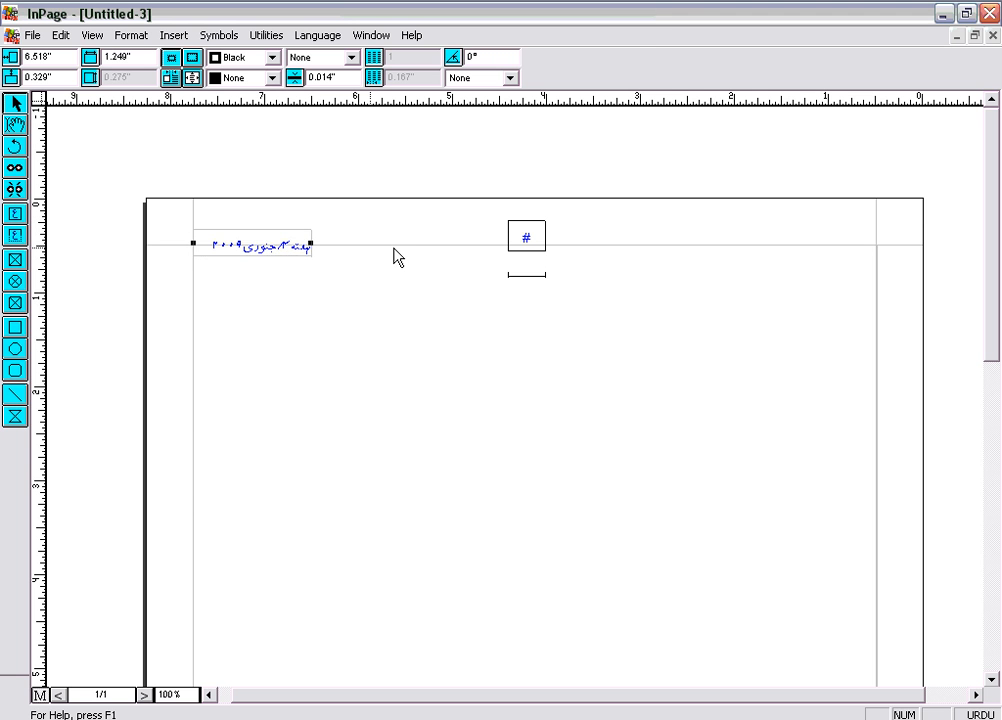
pyautogui.click(525, 236)
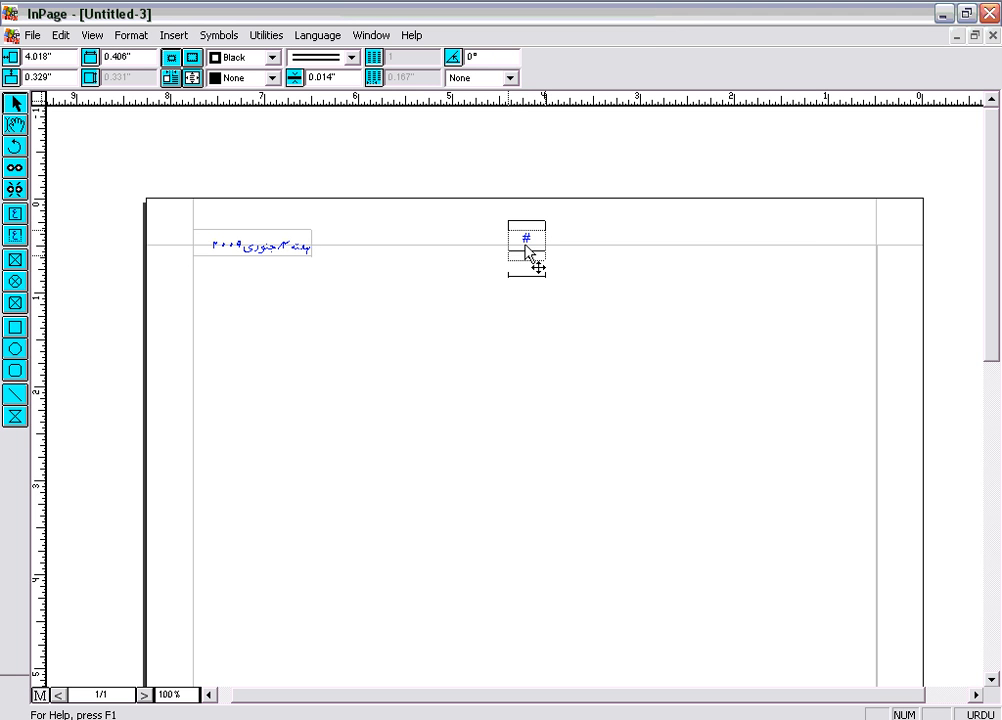